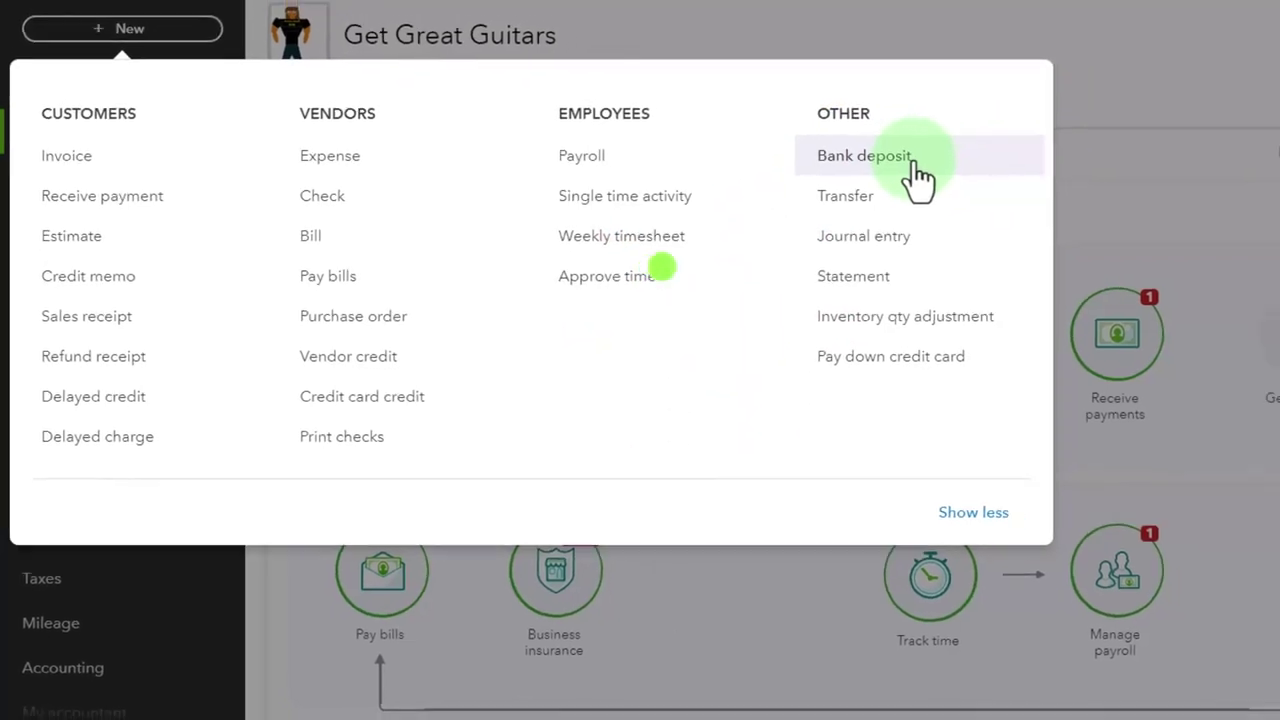
{"action": "left_click", "coordinate": [940, 160]}
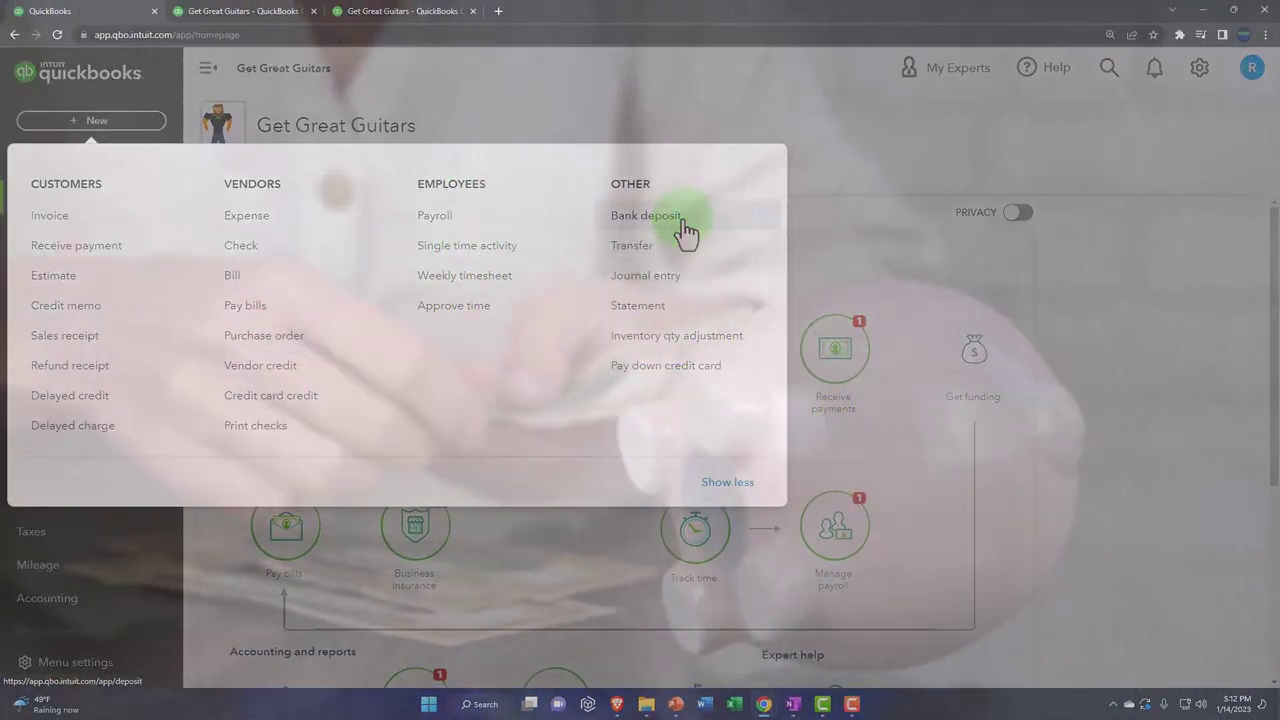
{"action": "left_click", "coordinate": [127, 350]}
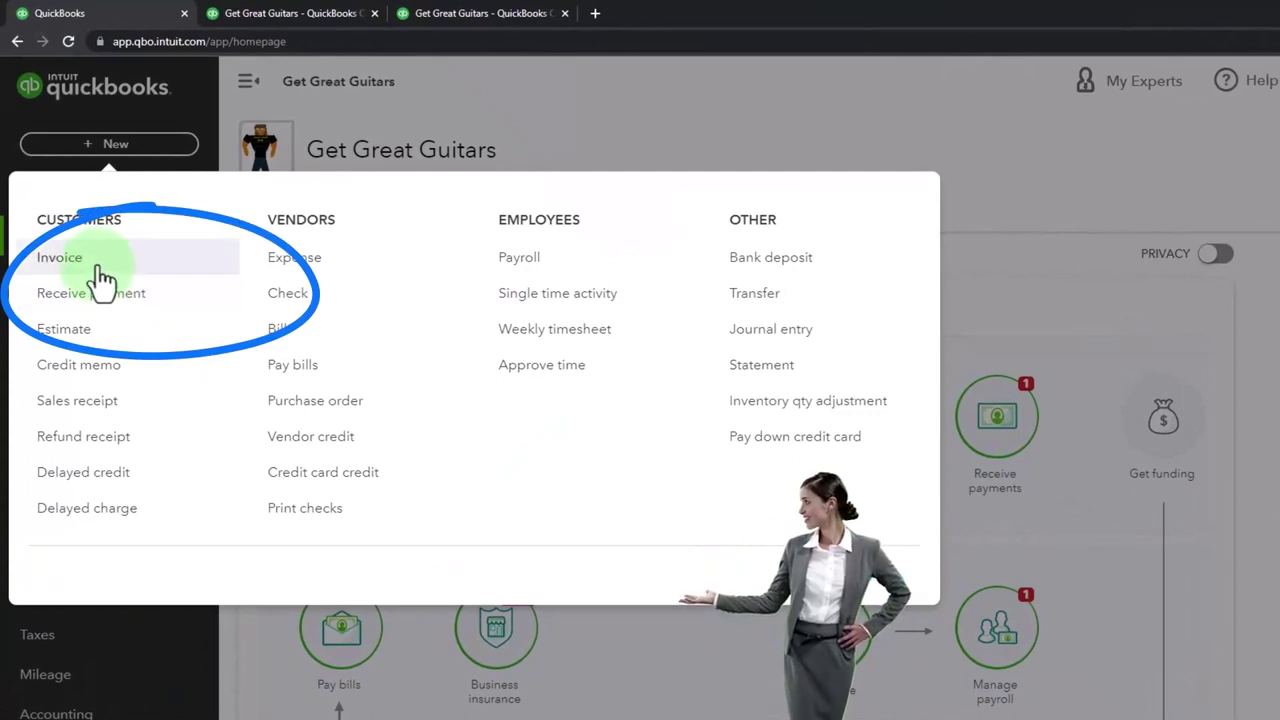
{"action": "left_click", "coordinate": [616, 88]}
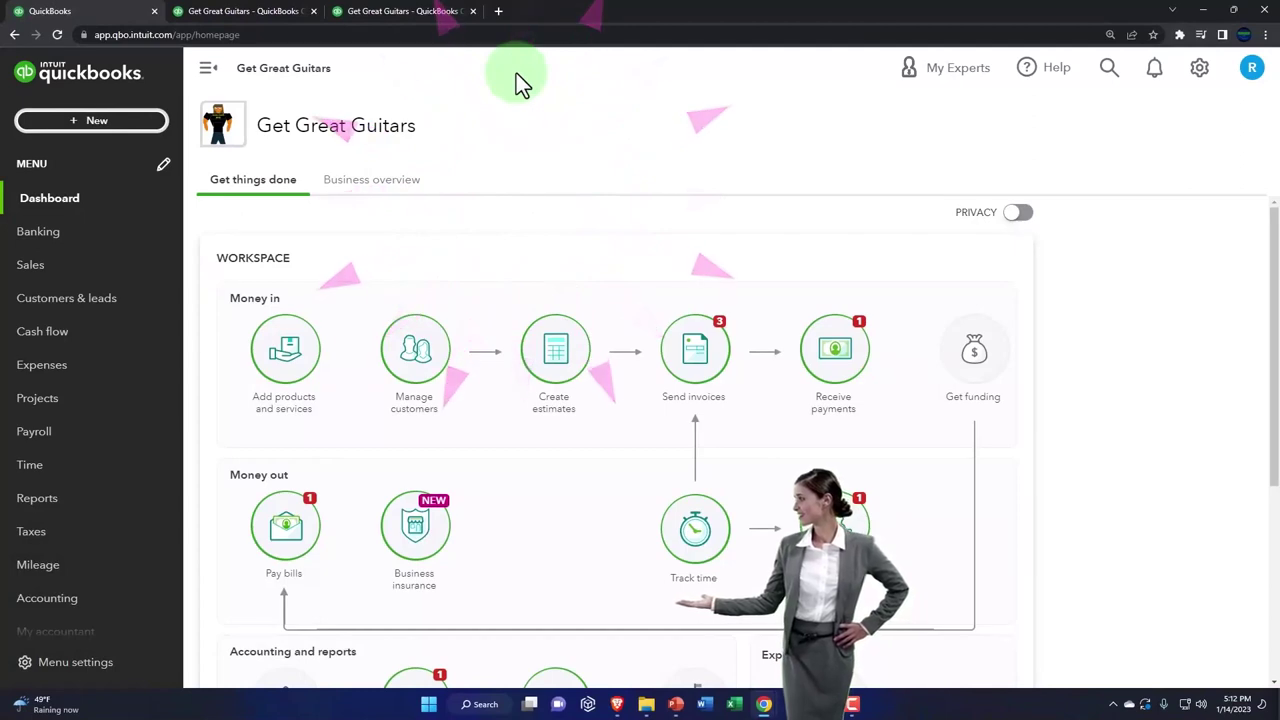
Step: Examine the Accounts Receivable line in the balance sheet as of December 31, 2023
{"action": "left_click", "coordinate": [257, 15]}
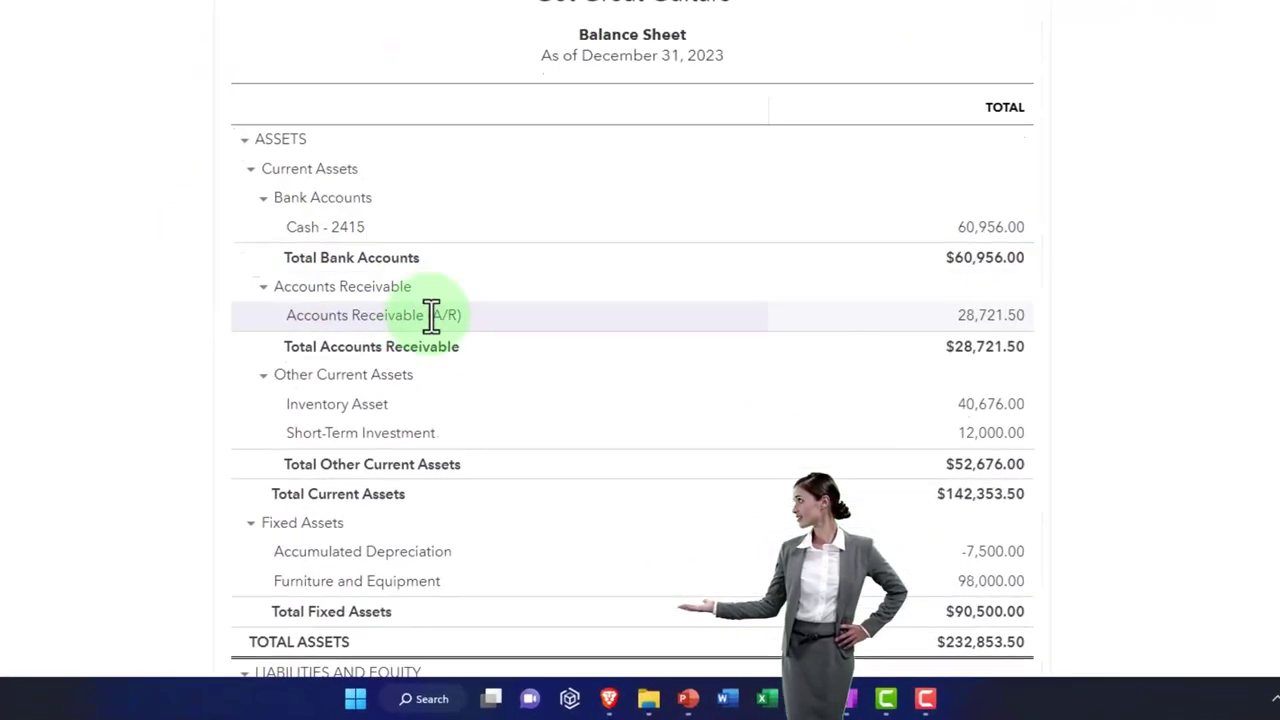
{"action": "left_click", "coordinate": [1004, 270]}
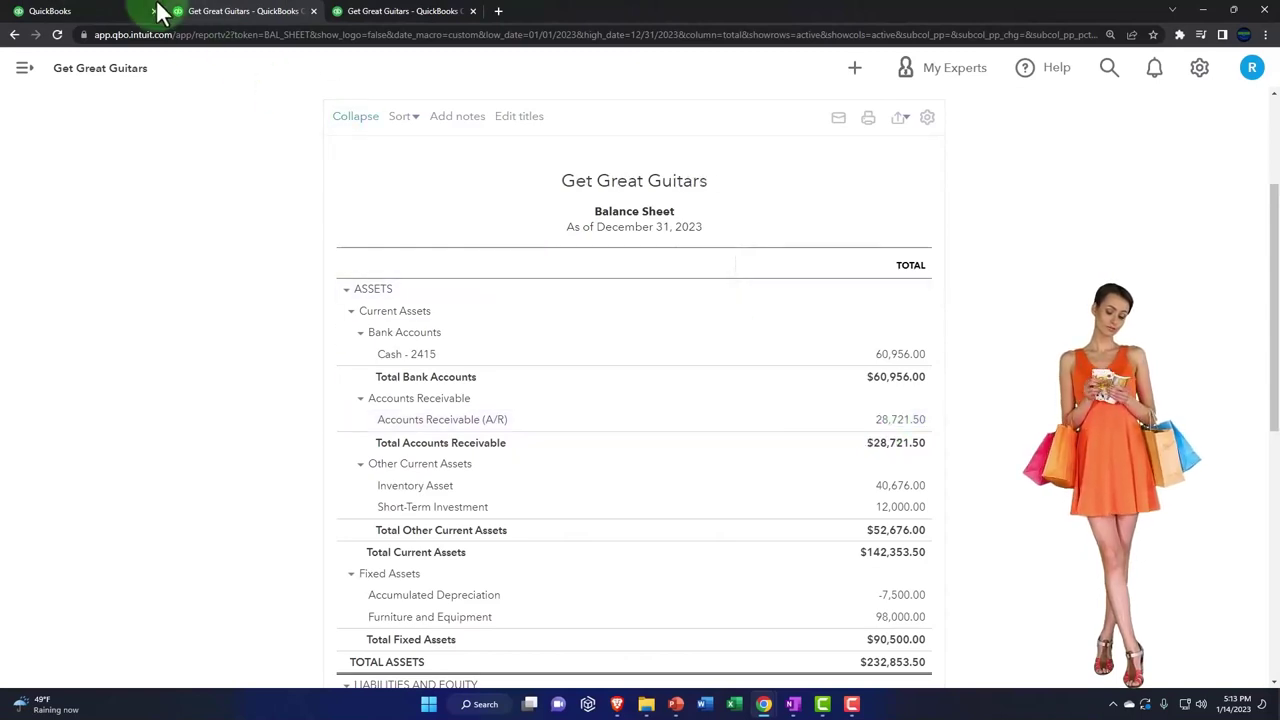
Step: Open the Customers list under Sales and filter it to customers with open invoices
{"action": "left_click", "coordinate": [98, 12]}
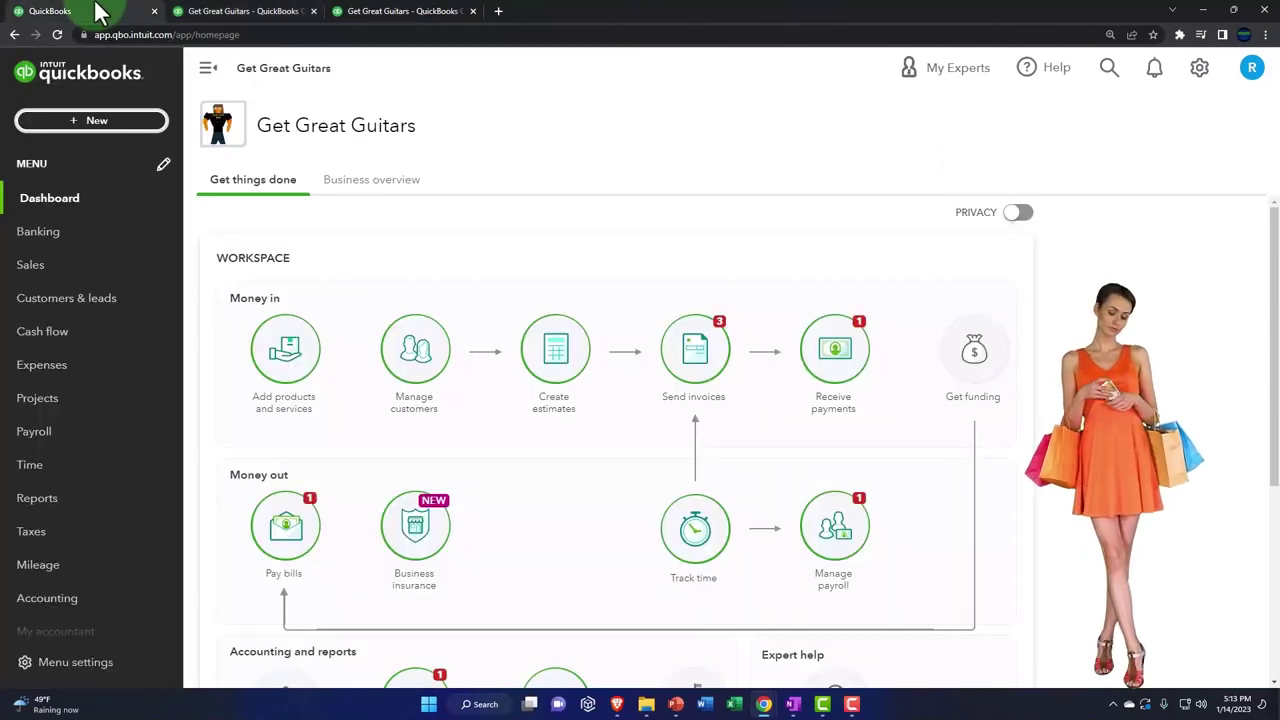
{"action": "left_click", "coordinate": [57, 285]}
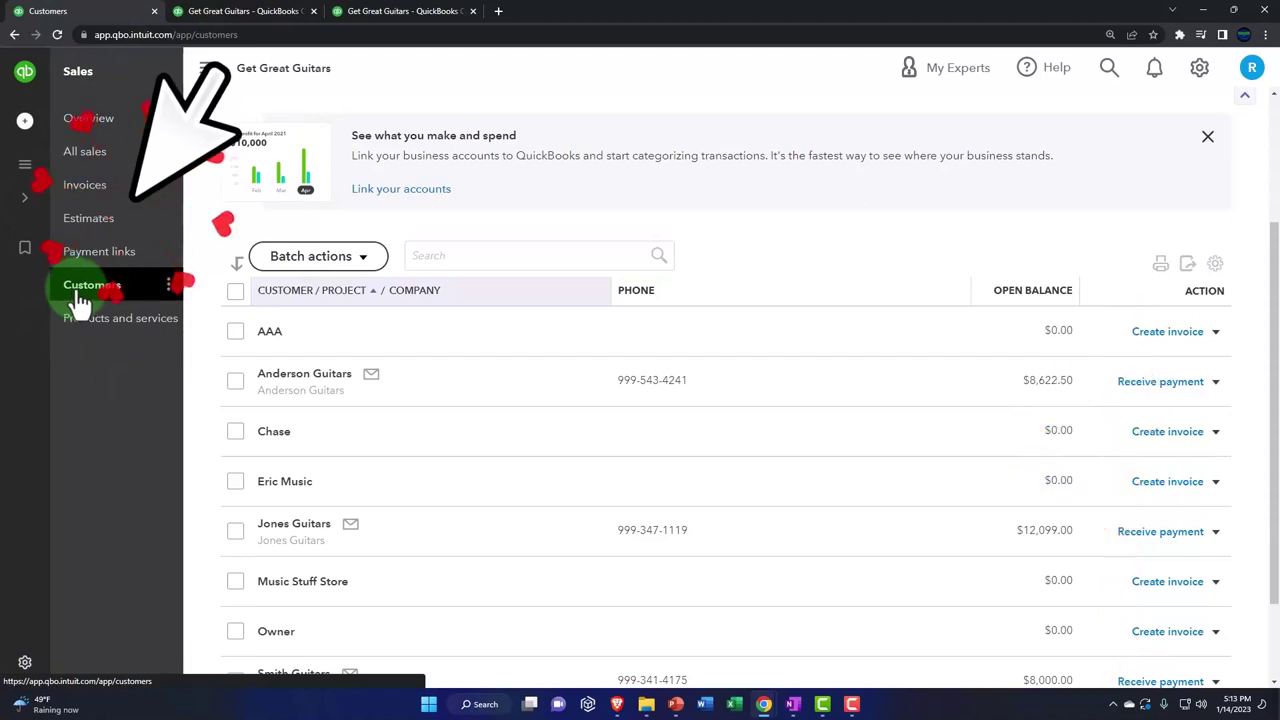
{"action": "left_click", "coordinate": [207, 69]}
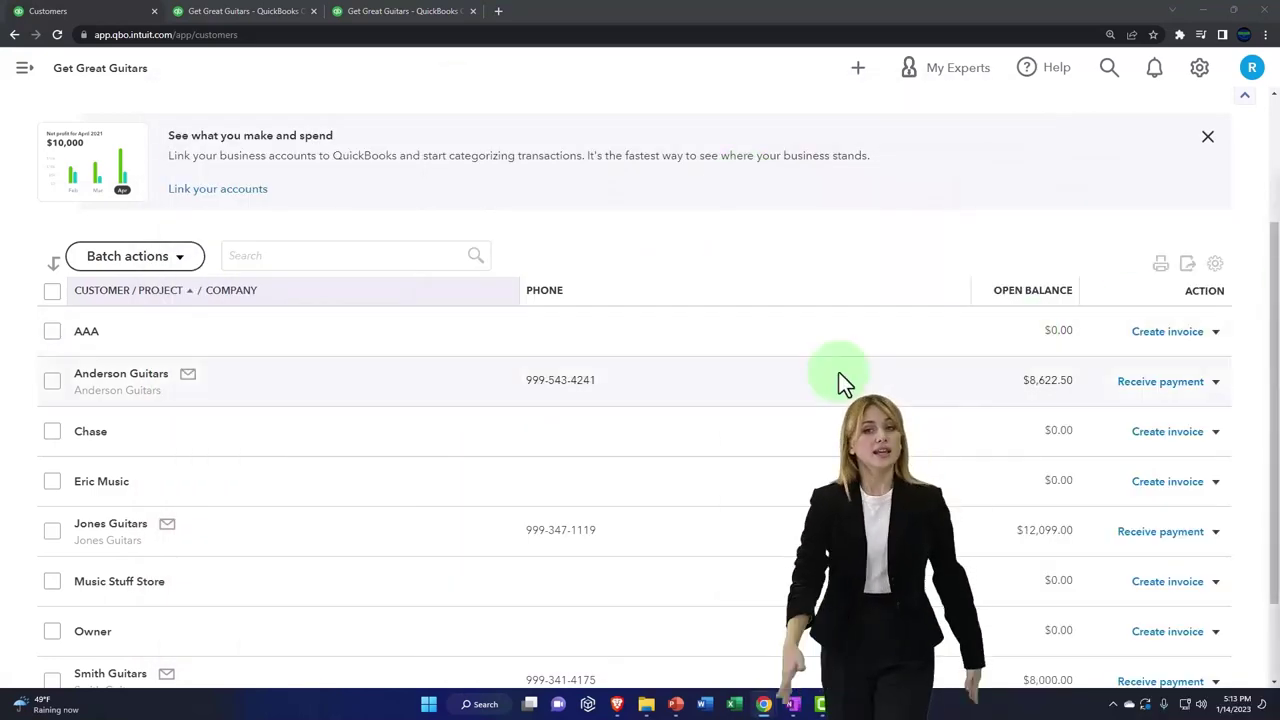
{"action": "scroll", "coordinate": [700, 400], "scroll_direction": "up", "scroll_amount": 3}
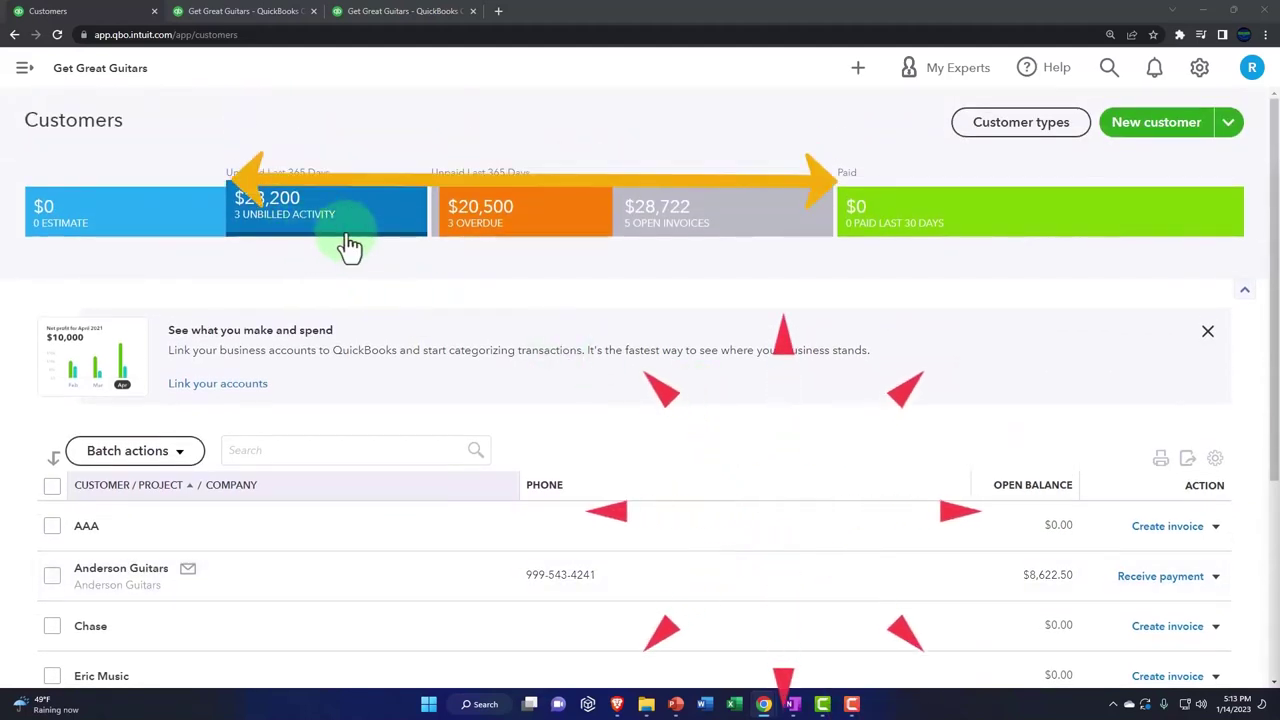
{"action": "left_click", "coordinate": [708, 238]}
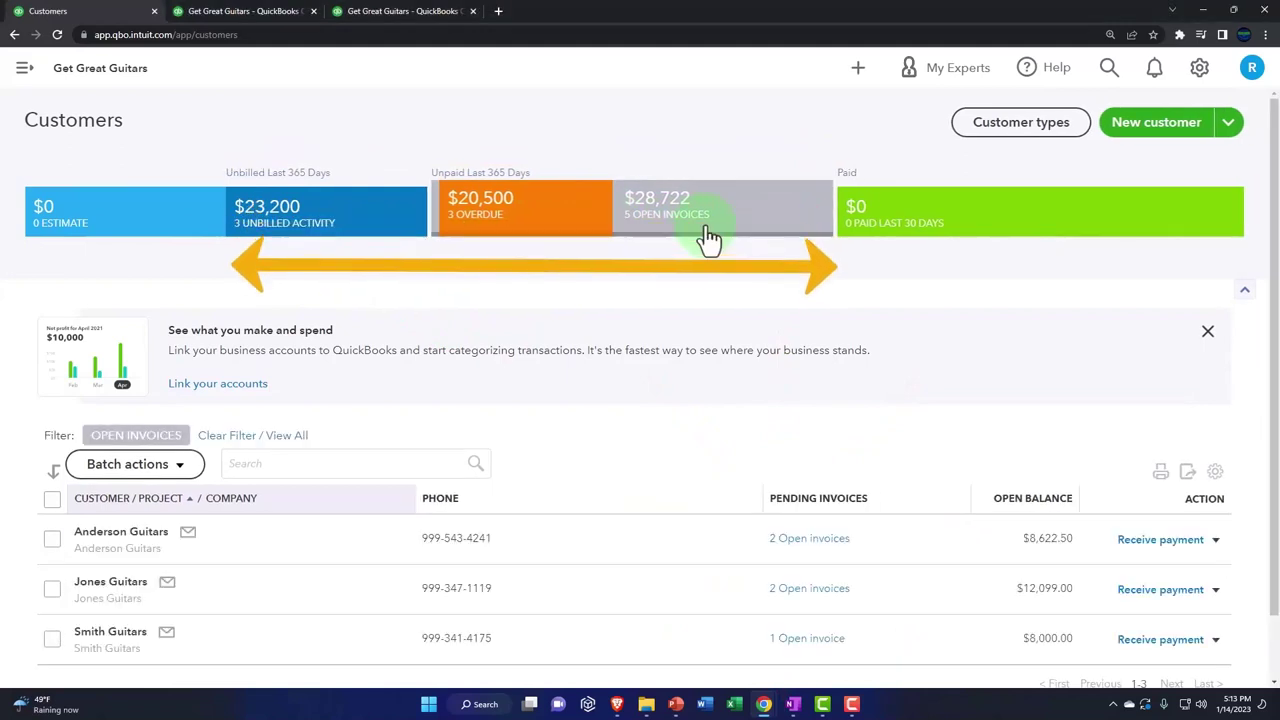
{"action": "scroll", "coordinate": [732, 398], "scroll_direction": "down", "scroll_amount": 1}
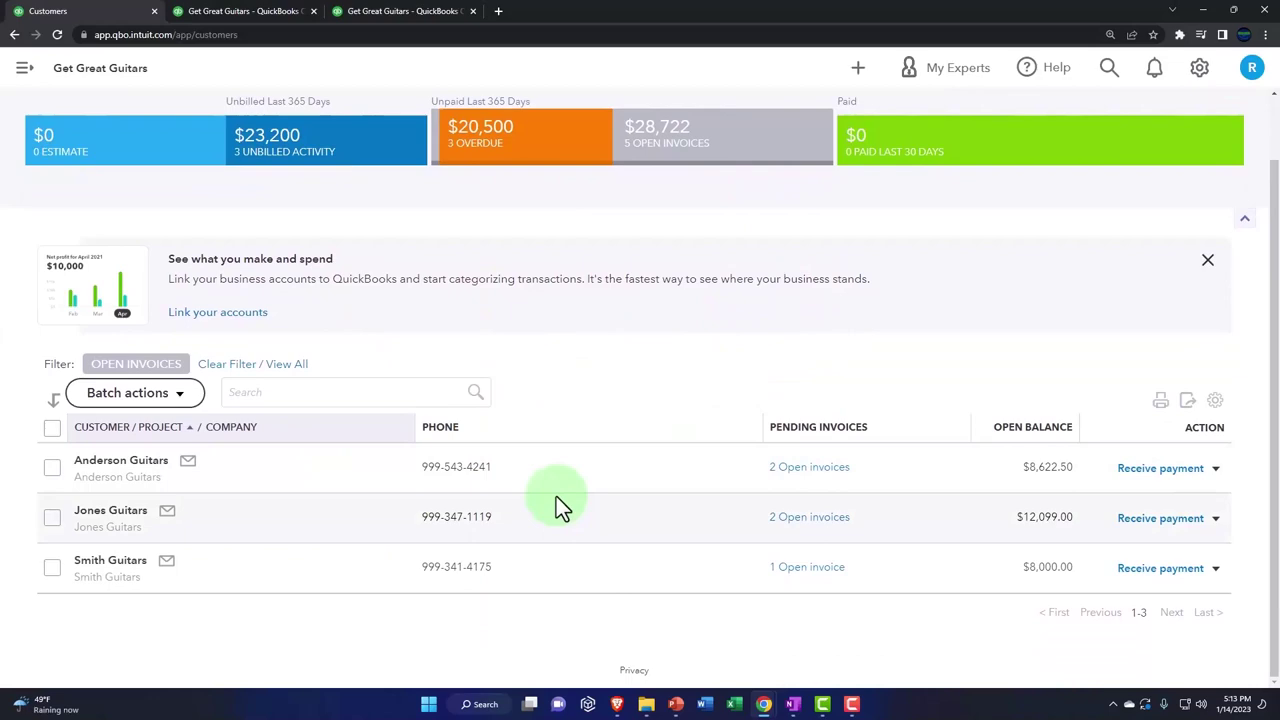
Step: Review the available actions for Anderson Guitars and its Receive Payment form, leaving the form without saving
{"action": "left_click", "coordinate": [1215, 468]}
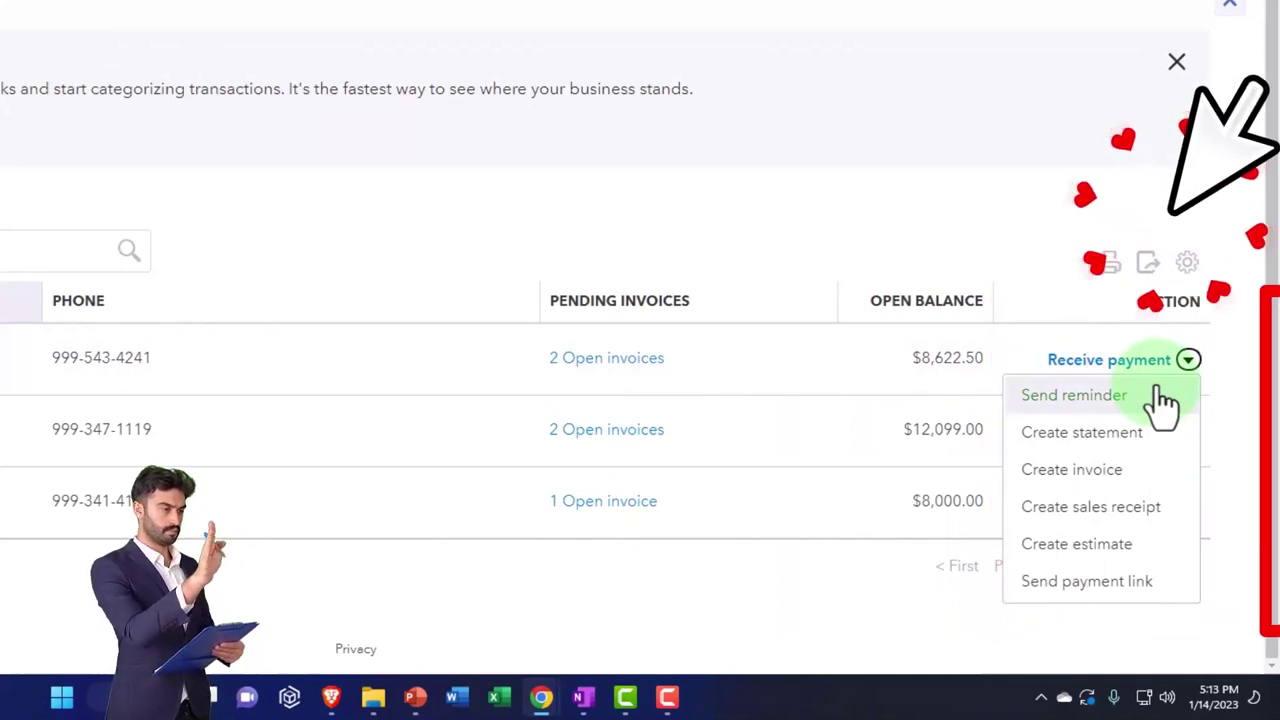
{"action": "left_click", "coordinate": [807, 594]}
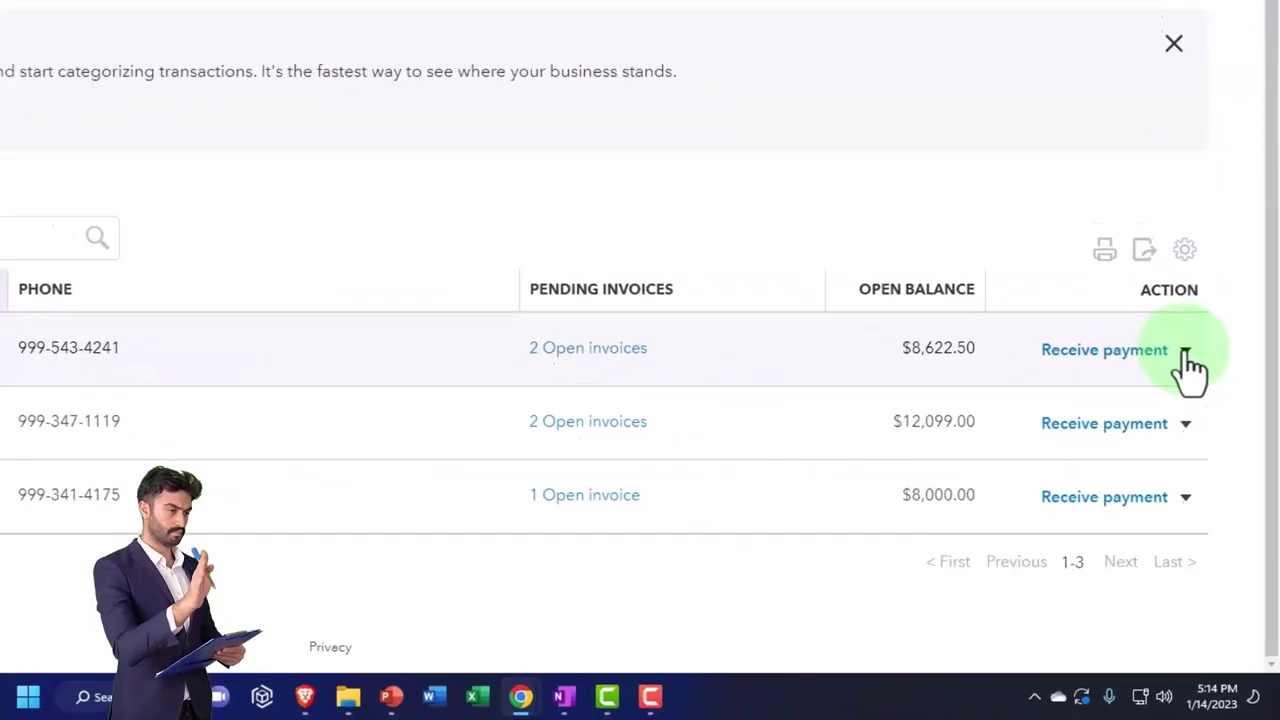
{"action": "left_click", "coordinate": [1215, 468]}
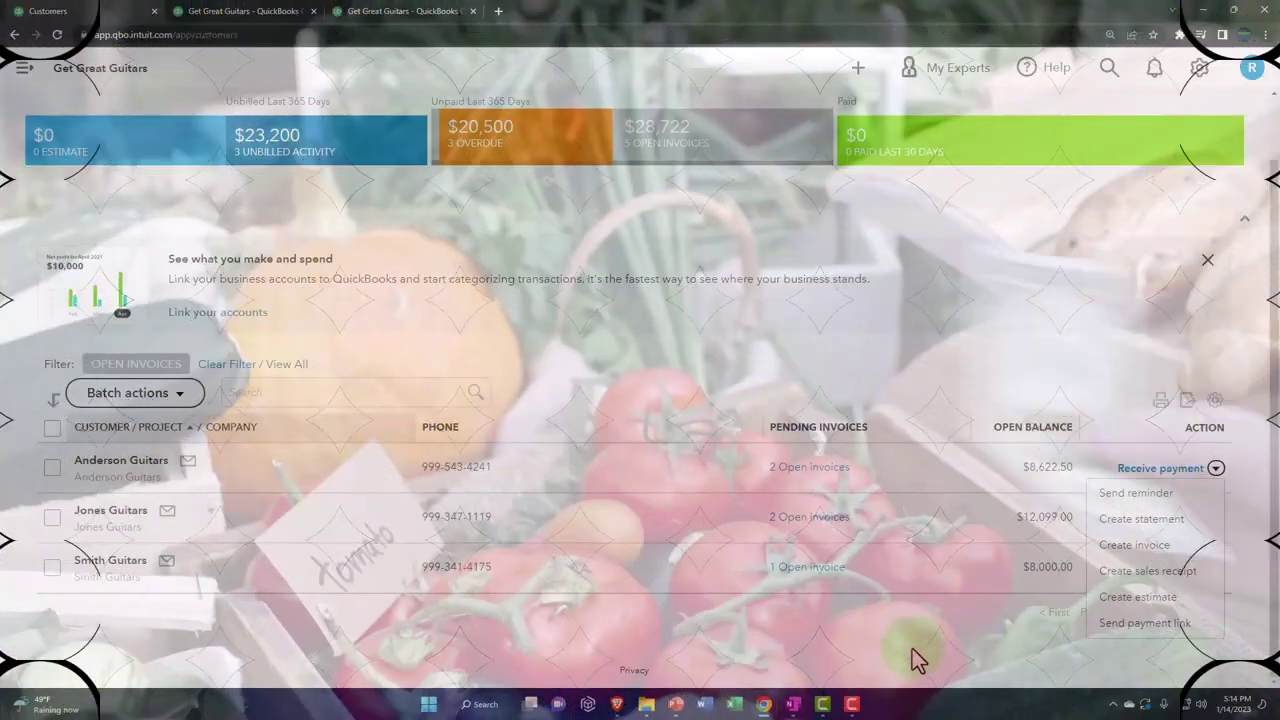
{"action": "left_click", "coordinate": [912, 648]}
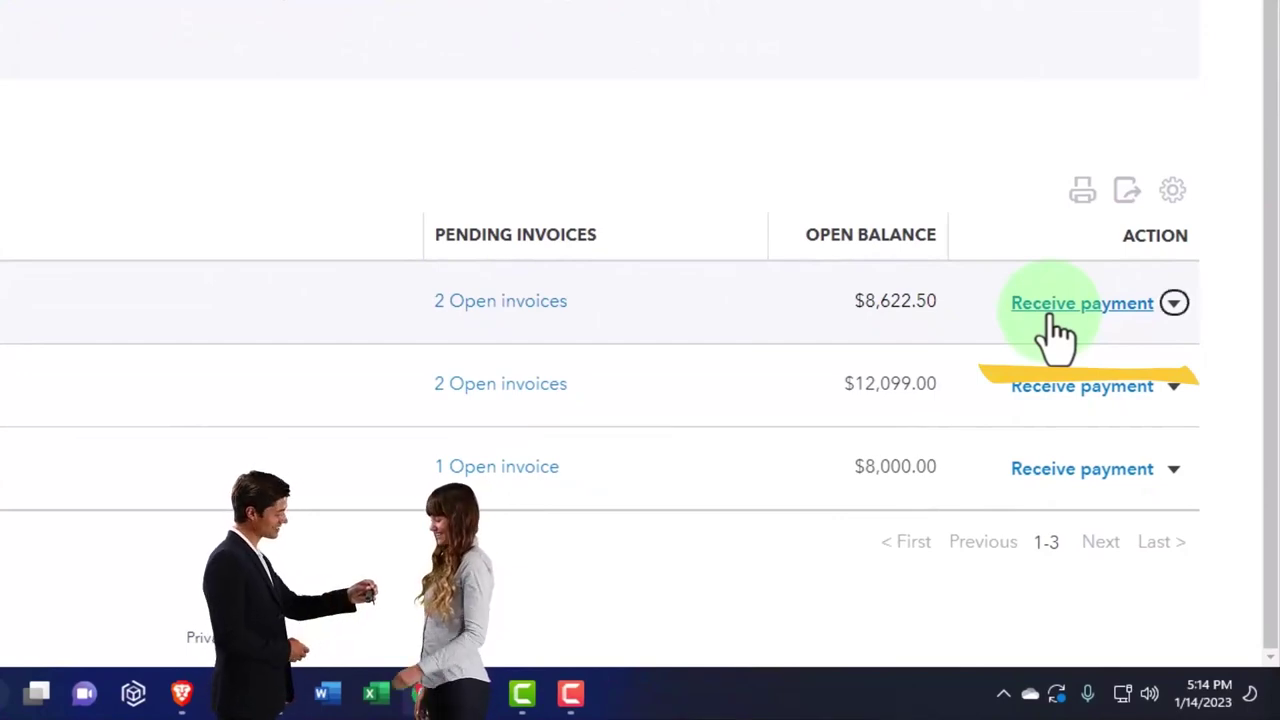
{"action": "left_click", "coordinate": [1050, 306]}
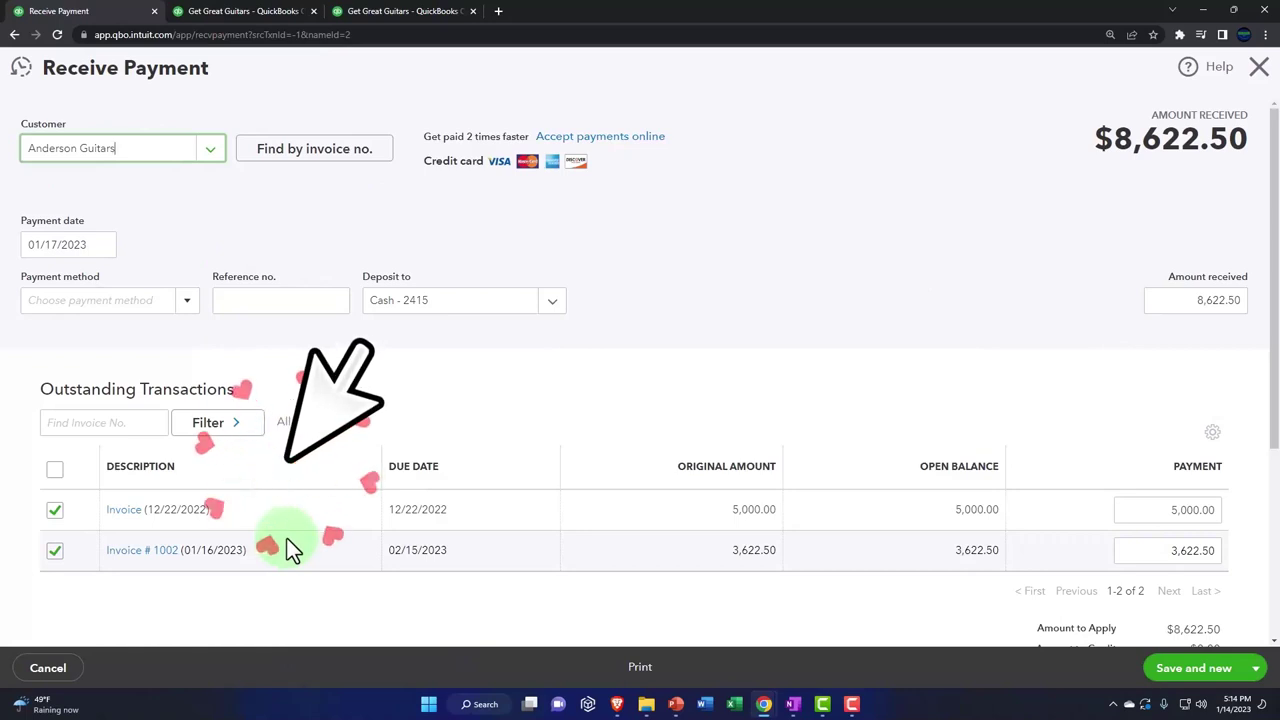
{"action": "left_click", "coordinate": [1257, 80]}
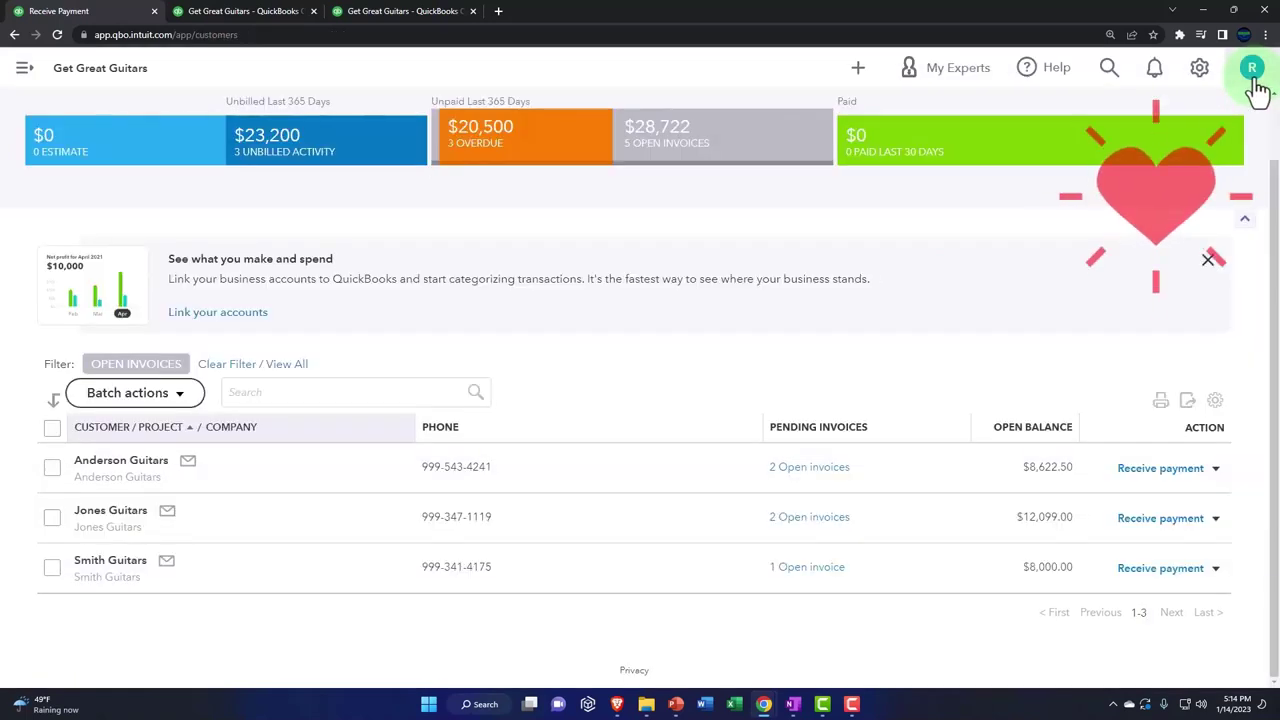
Step: Open the All sales list under Sales and remove the open invoices filter to list all transactions
{"action": "left_click", "coordinate": [24, 72]}
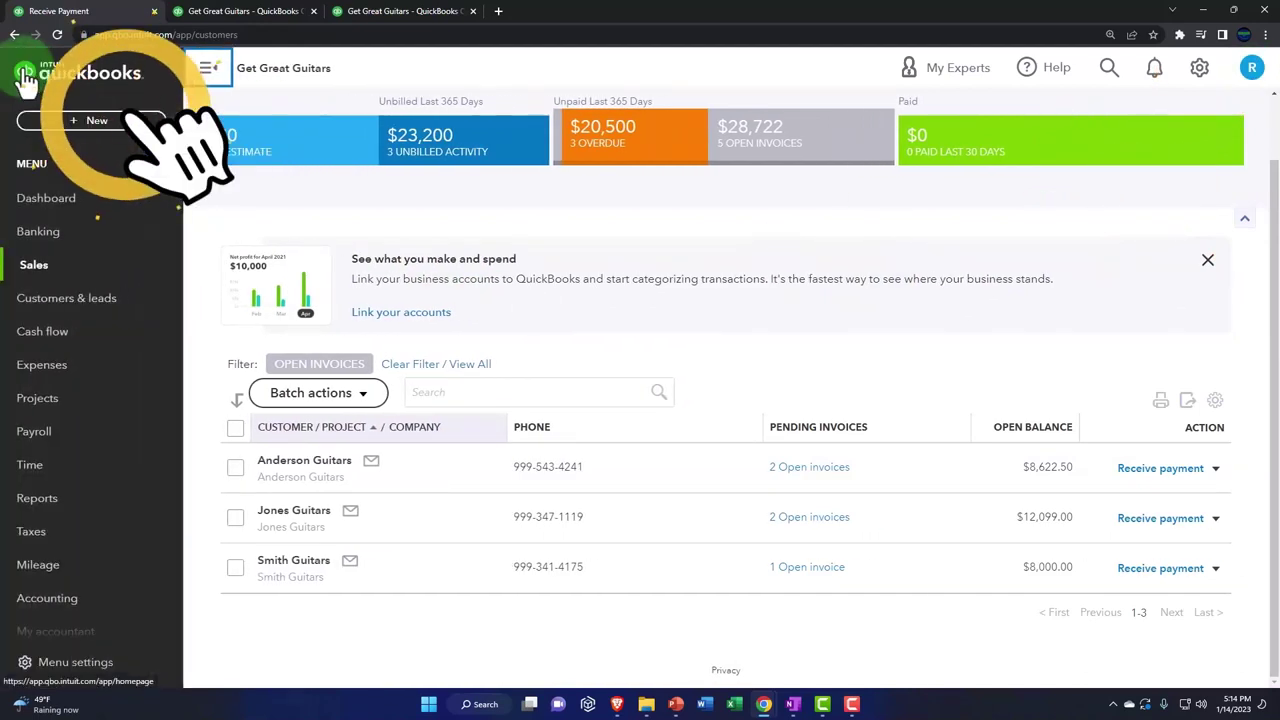
{"action": "left_click", "coordinate": [33, 268]}
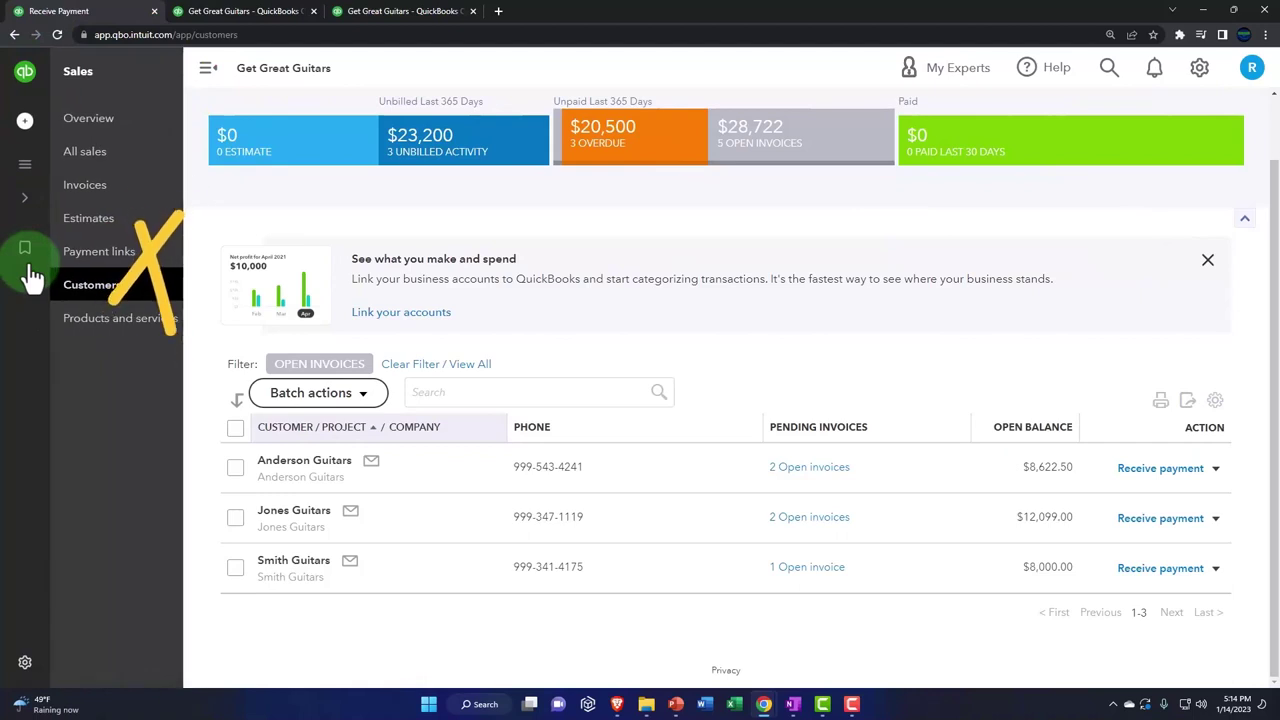
{"action": "left_click", "coordinate": [85, 153]}
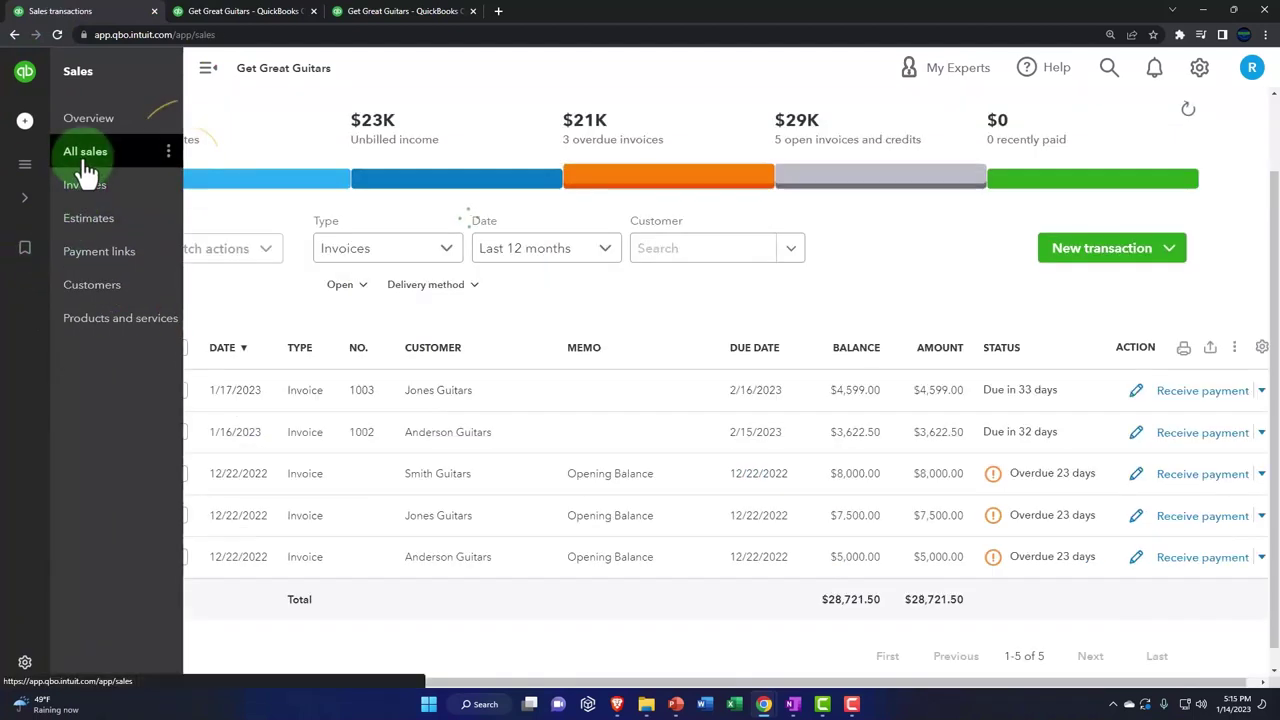
{"action": "left_click", "coordinate": [204, 75]}
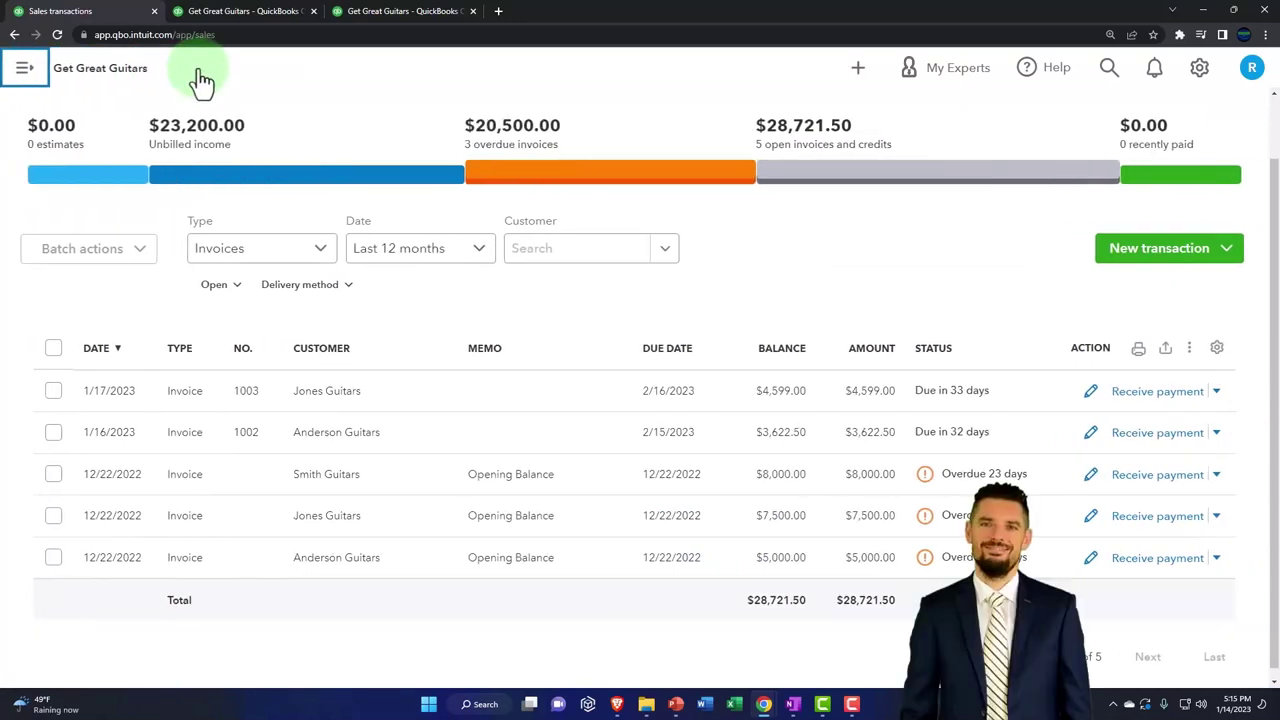
{"action": "left_click", "coordinate": [829, 178]}
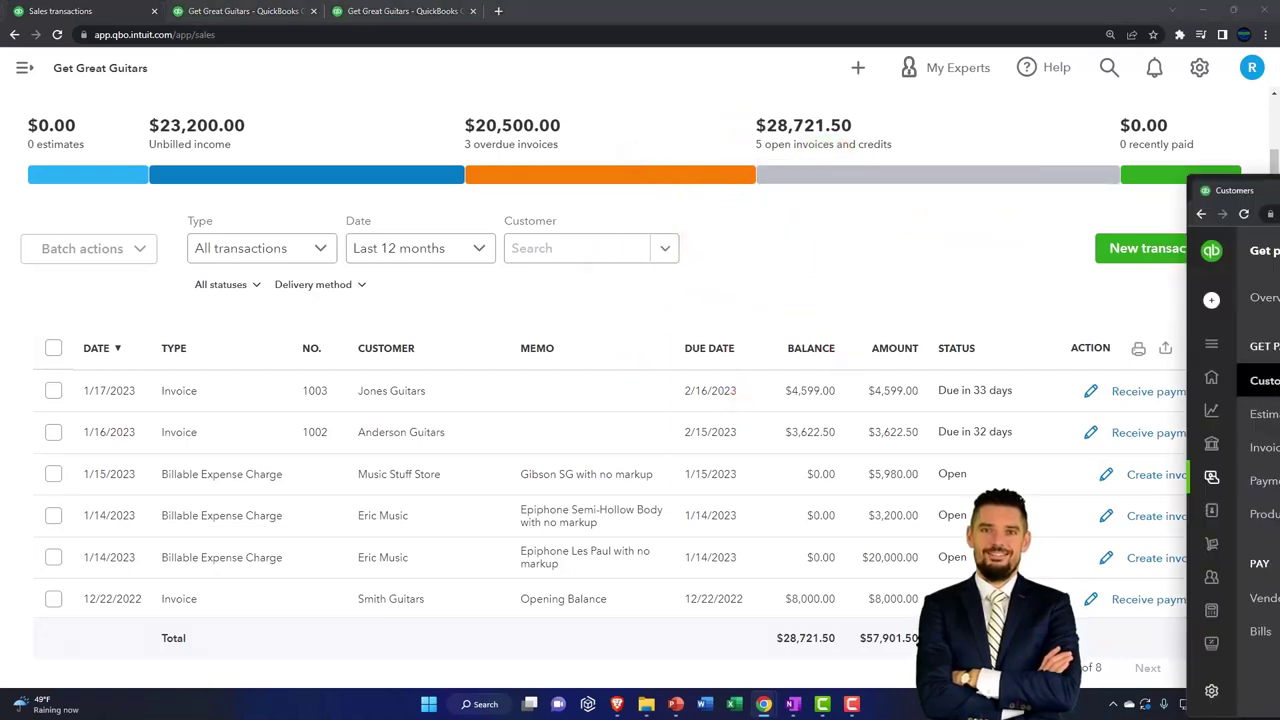
Step: Switch to the Sample Company window and locate the All sales list within the Bookkeeping transactions
{"action": "left_click_drag", "start_coordinate": [1279, 157], "coordinate": [558, 114]}
{"action": "mouse_move", "coordinate": [248, 340]}
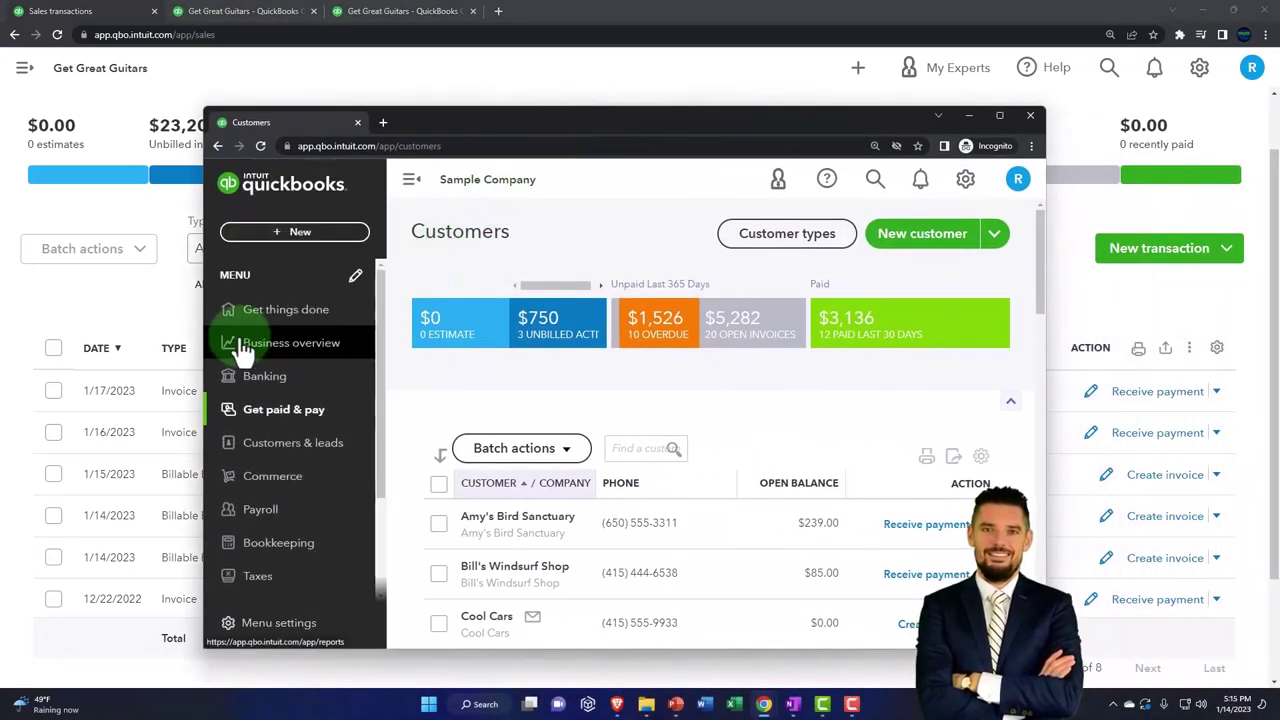
{"action": "left_click", "coordinate": [270, 543]}
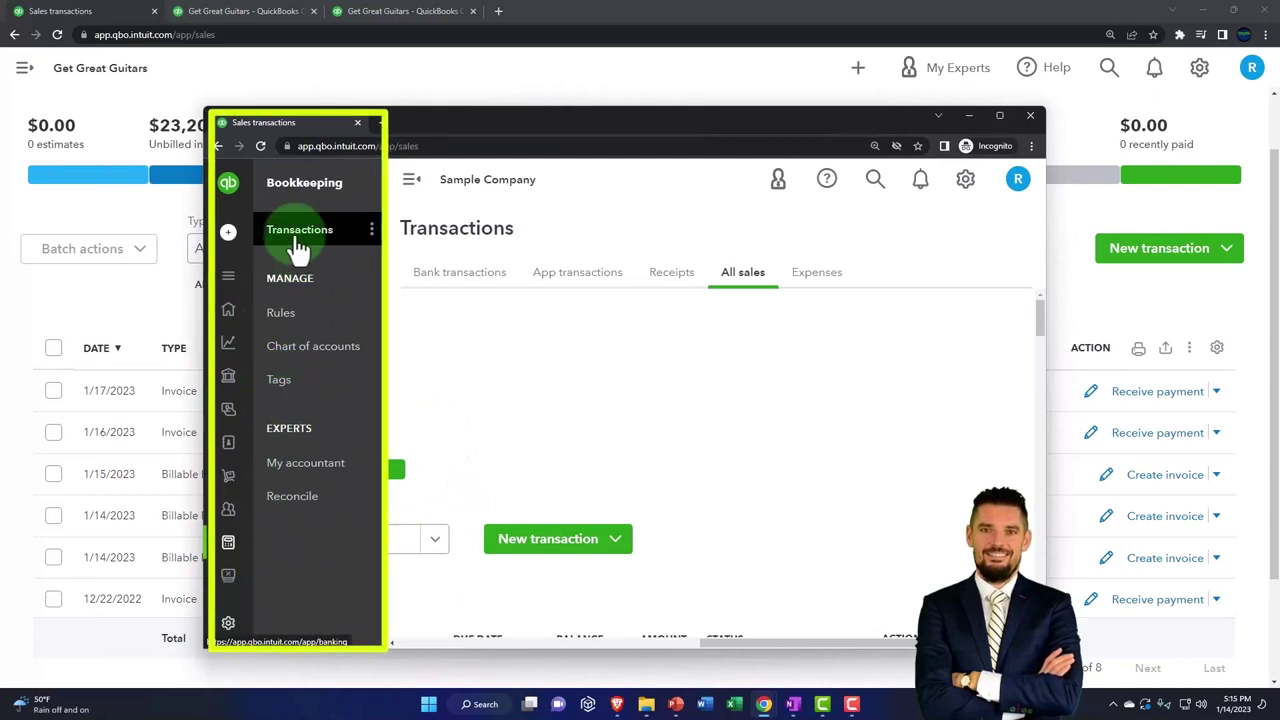
{"action": "left_click", "coordinate": [300, 250]}
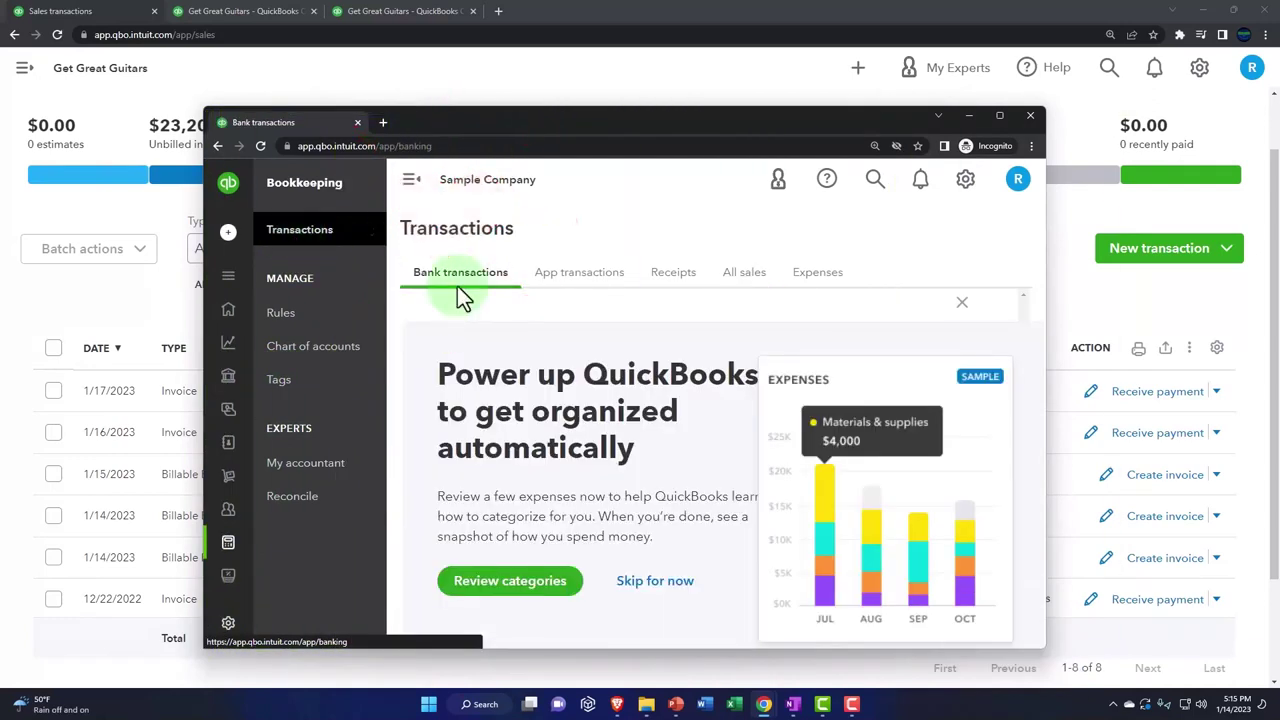
{"action": "left_click", "coordinate": [745, 280]}
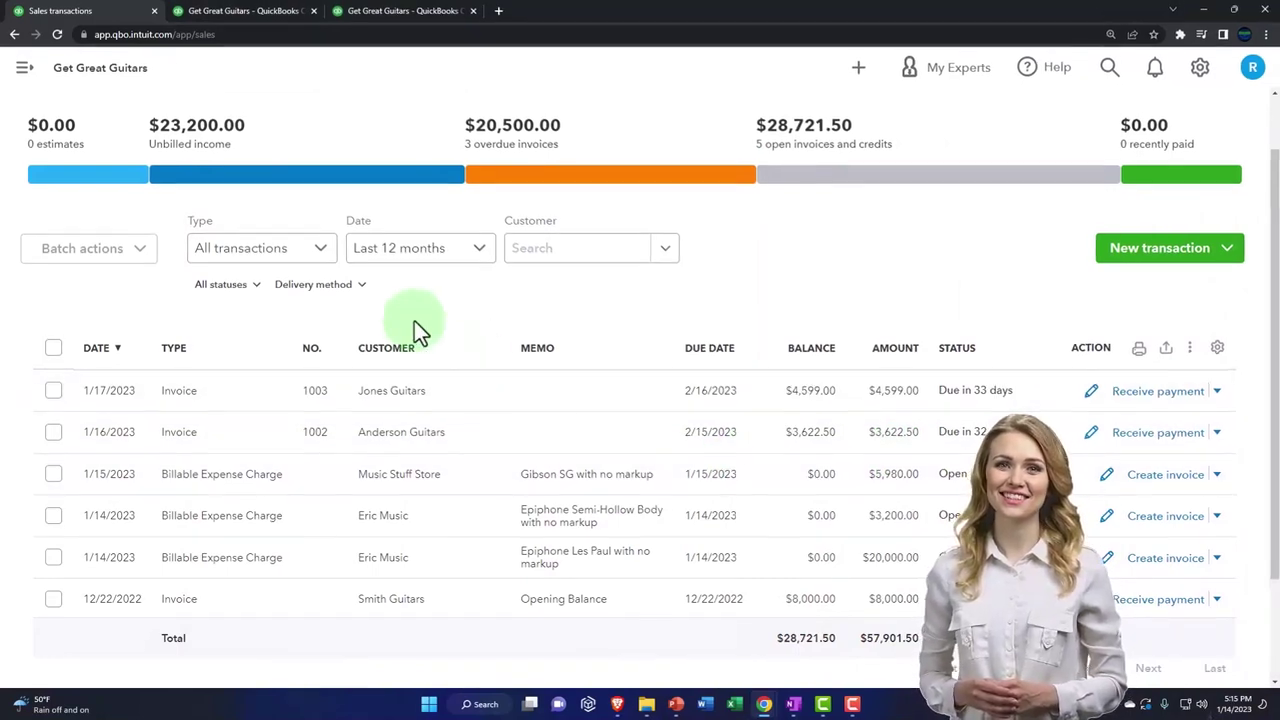
Step: Filter the Get Great Guitars sales list to transaction type Invoices with the status Open
{"action": "left_click", "coordinate": [248, 285]}
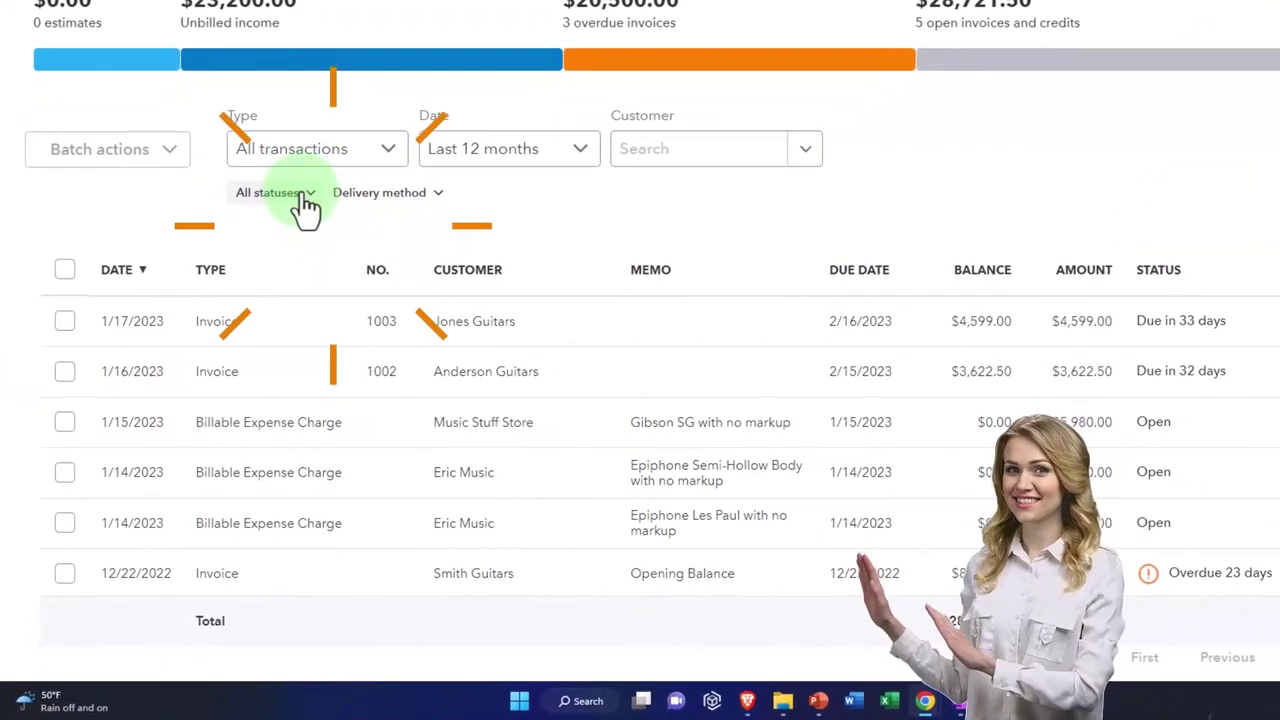
{"action": "left_click", "coordinate": [357, 150]}
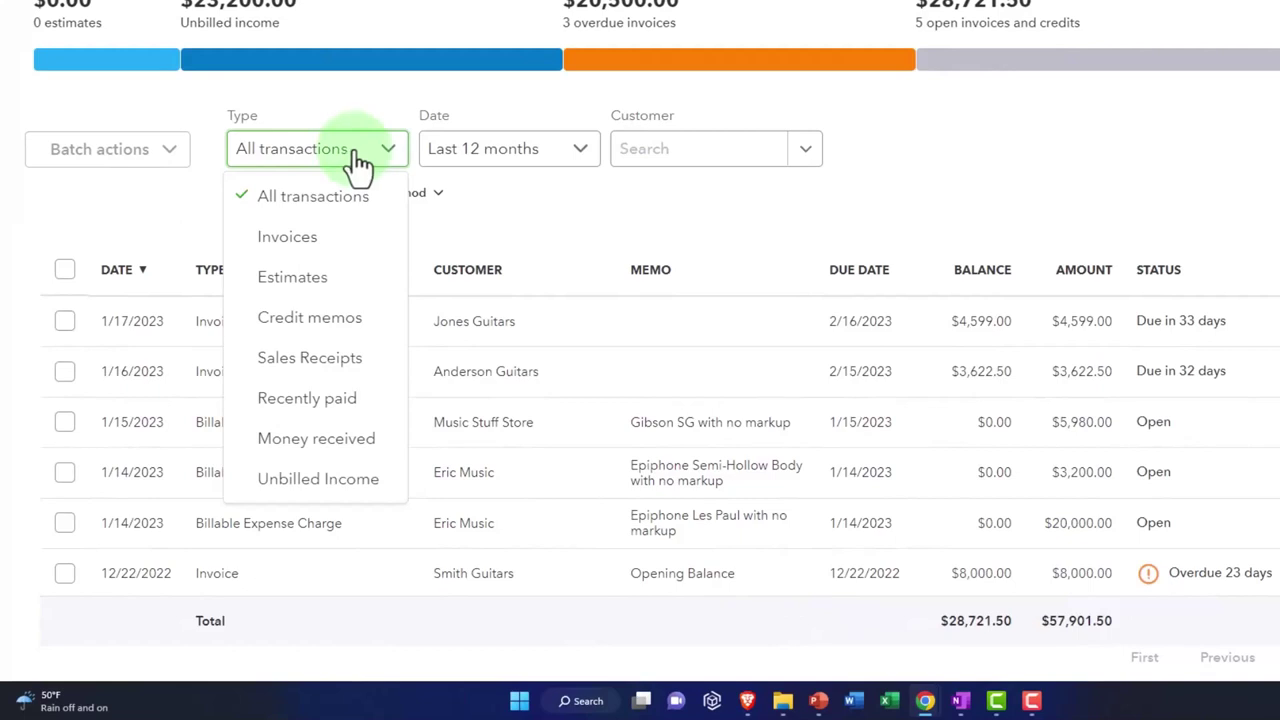
{"action": "left_click", "coordinate": [287, 236]}
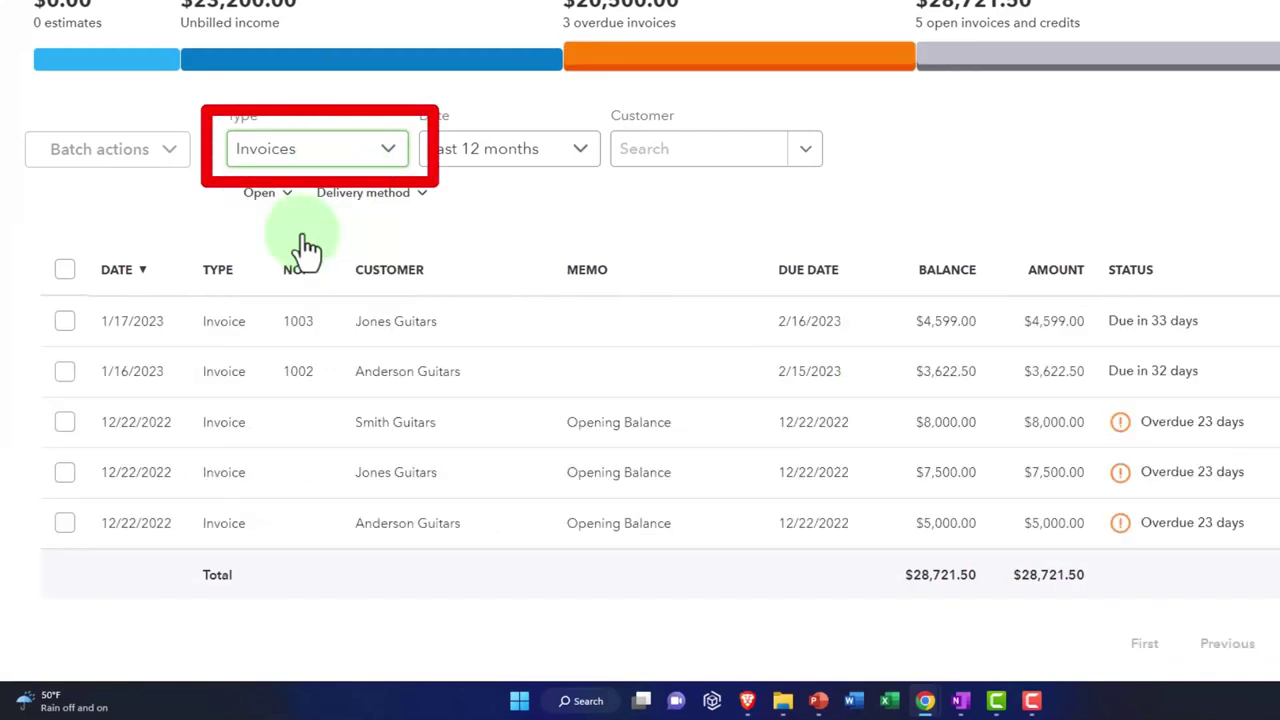
{"action": "left_click", "coordinate": [285, 198]}
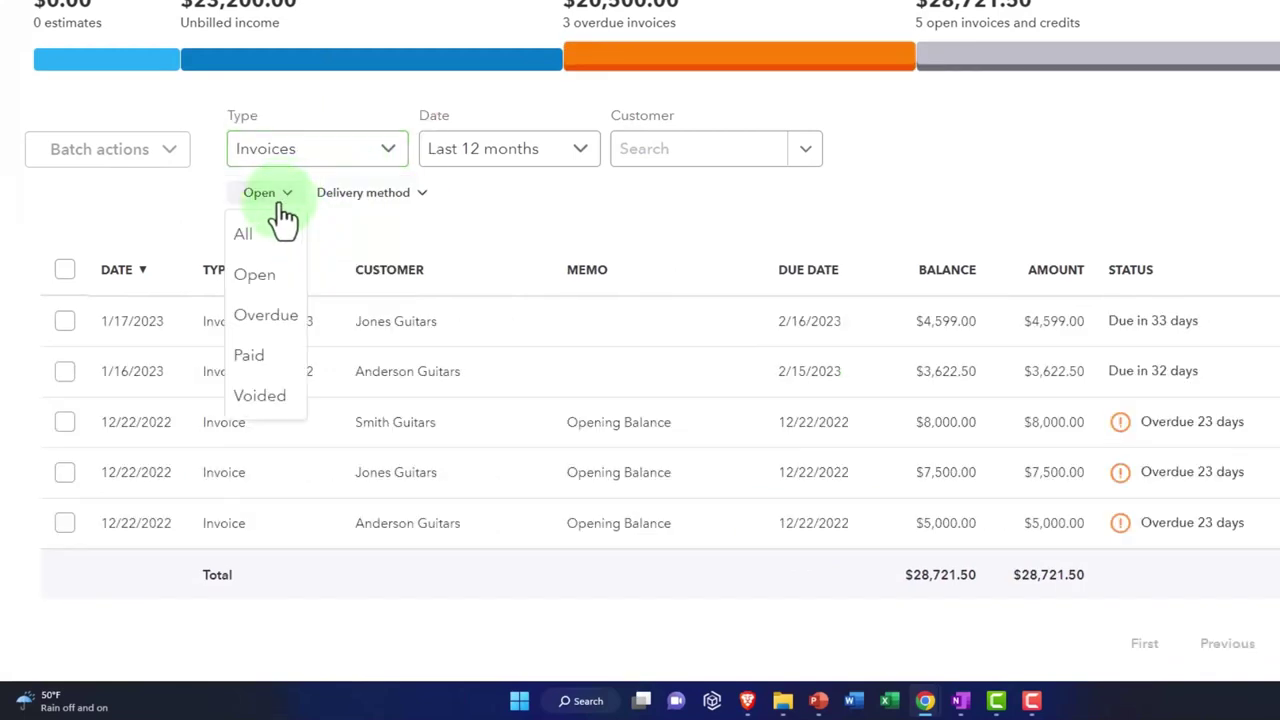
{"action": "left_click", "coordinate": [270, 276]}
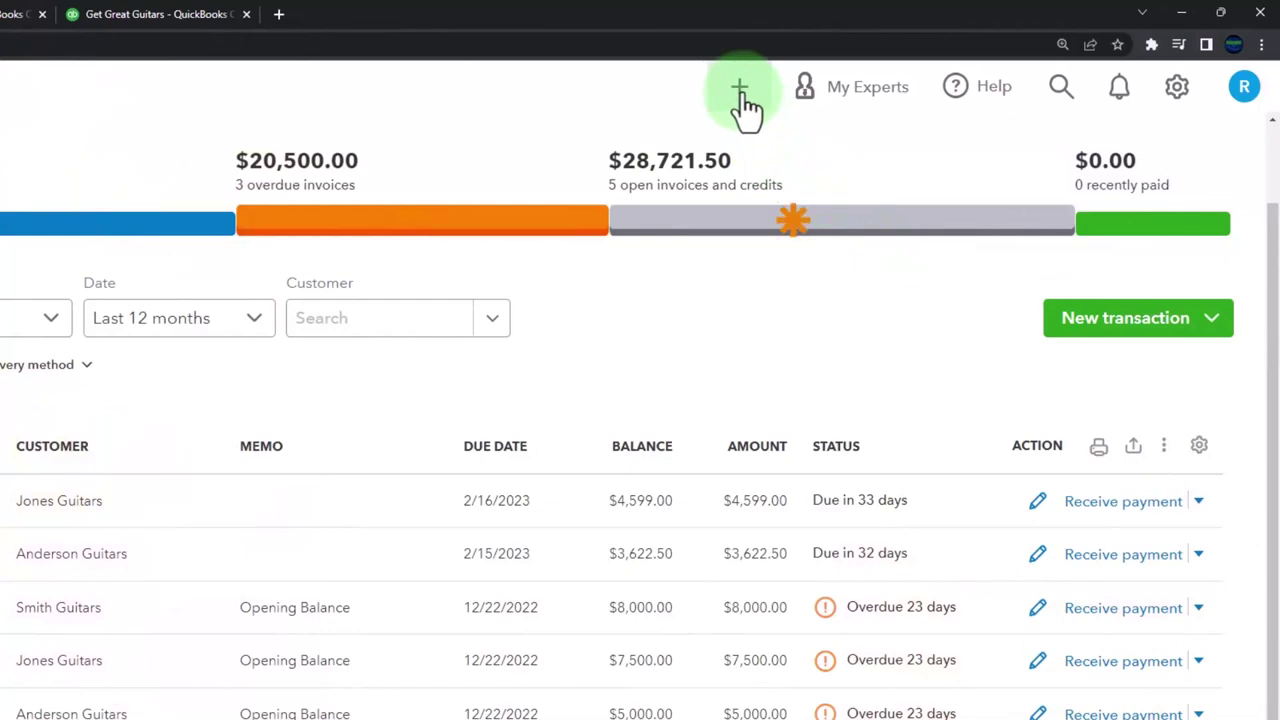
Step: Bring up the new transaction types and locate the Receive payment form among the customer entries
{"action": "left_click", "coordinate": [741, 92]}
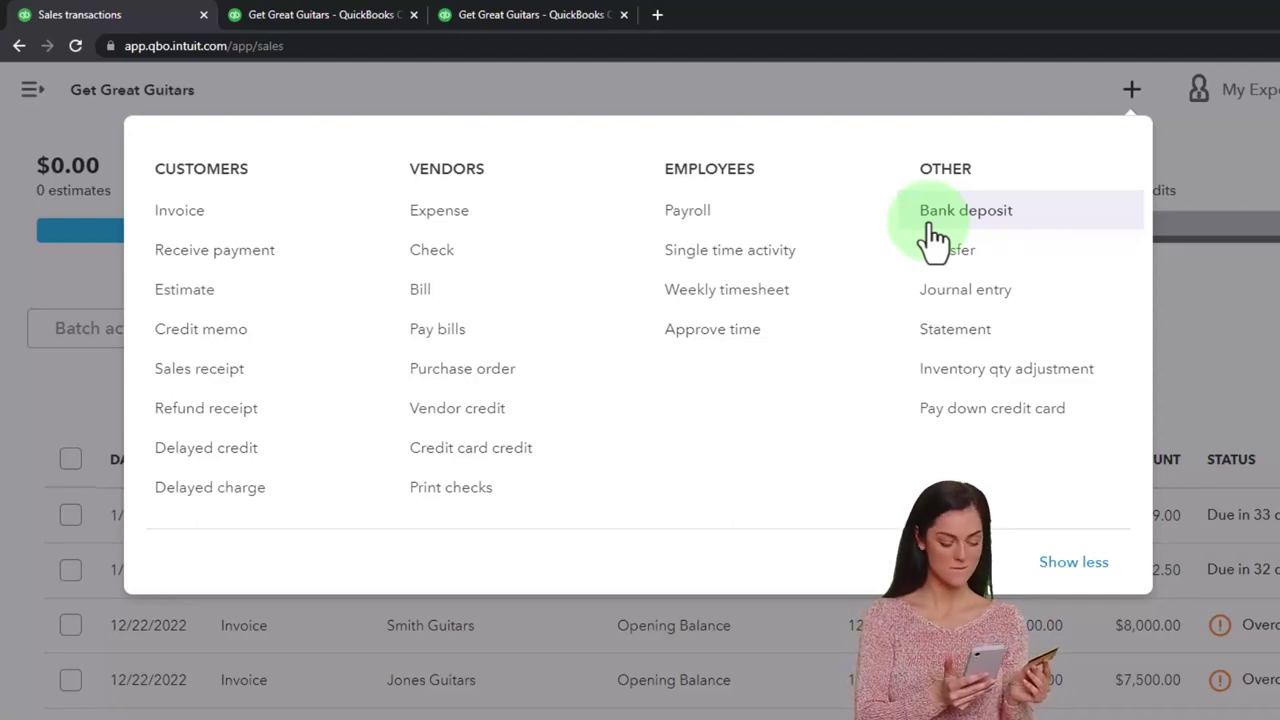
{"action": "left_click", "coordinate": [345, 252]}
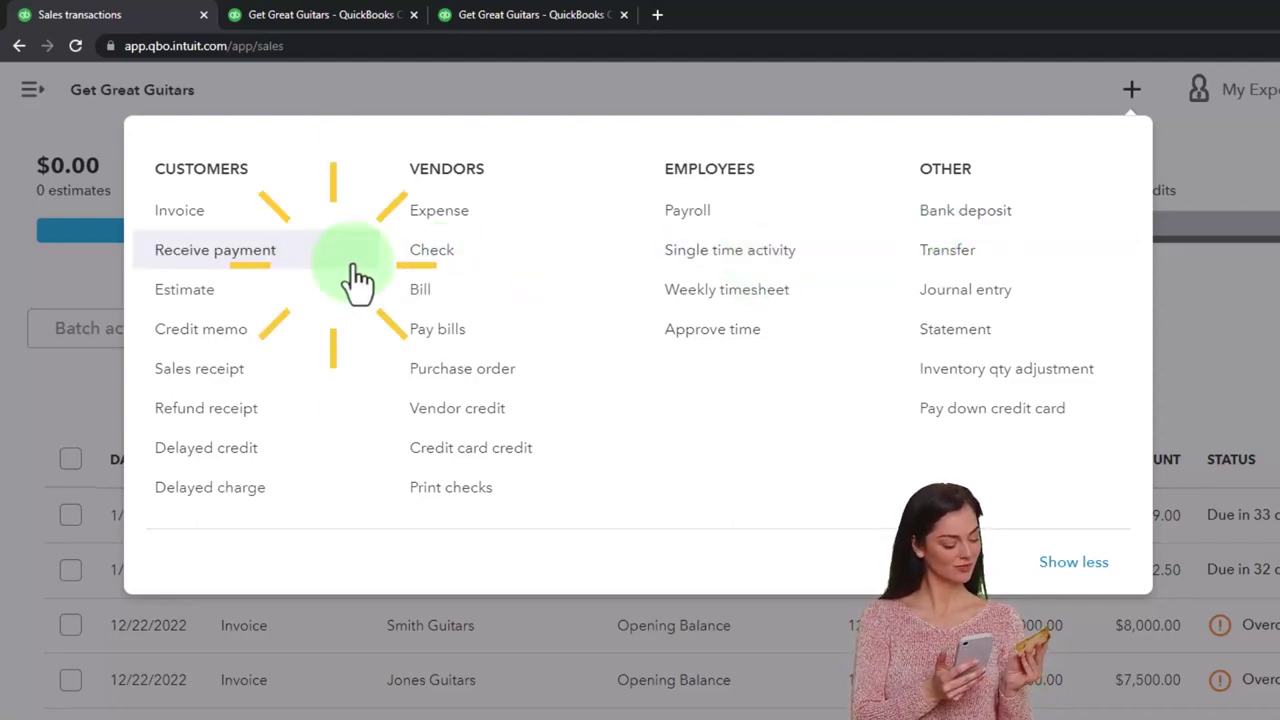